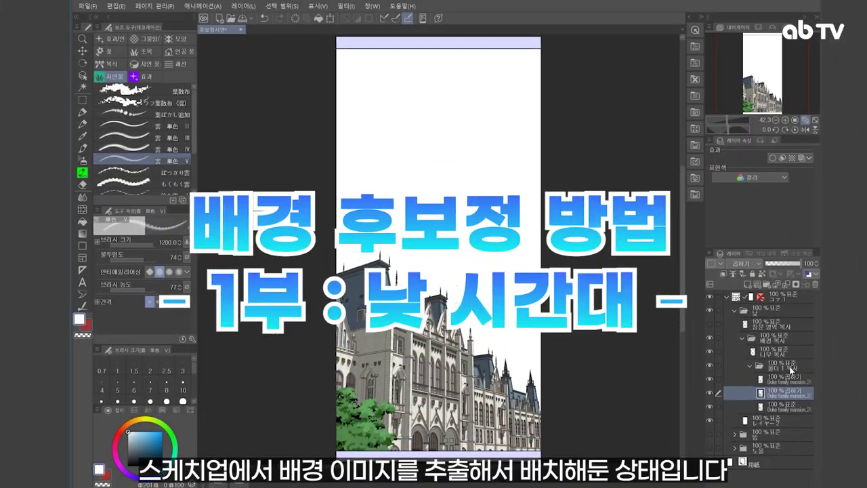
Inspect the line, shading and texture layers inside the mansion folder by toggling their visibility off and on.
click(788, 367)
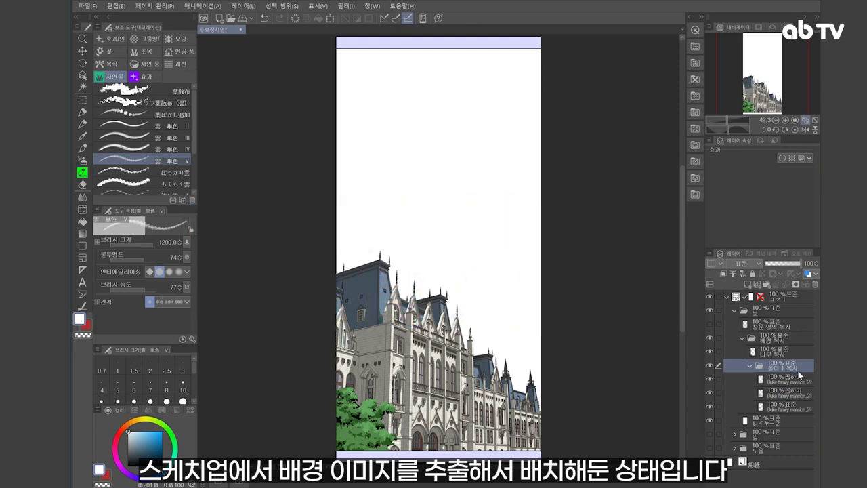
click(790, 408)
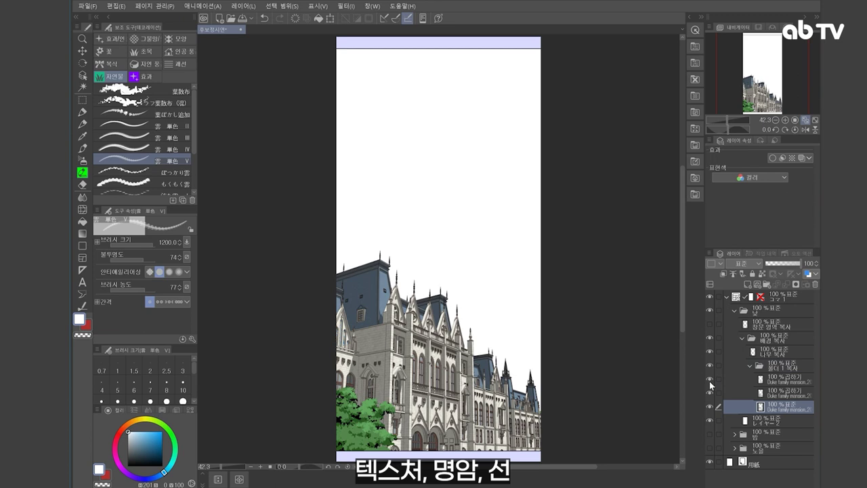
click(710, 380)
click(708, 391)
click(712, 405)
click(712, 404)
click(710, 392)
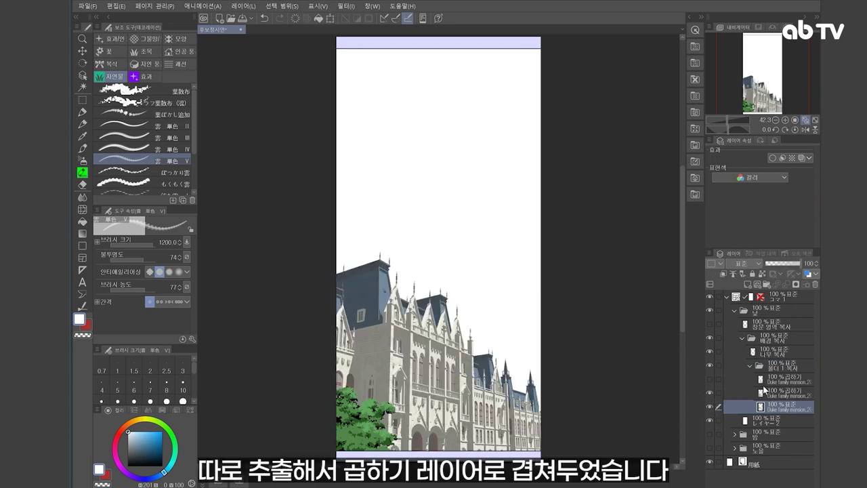
Apply the Layer Color effect with blue #444686 to the mansion's Multiply shading layer.
click(765, 391)
click(803, 158)
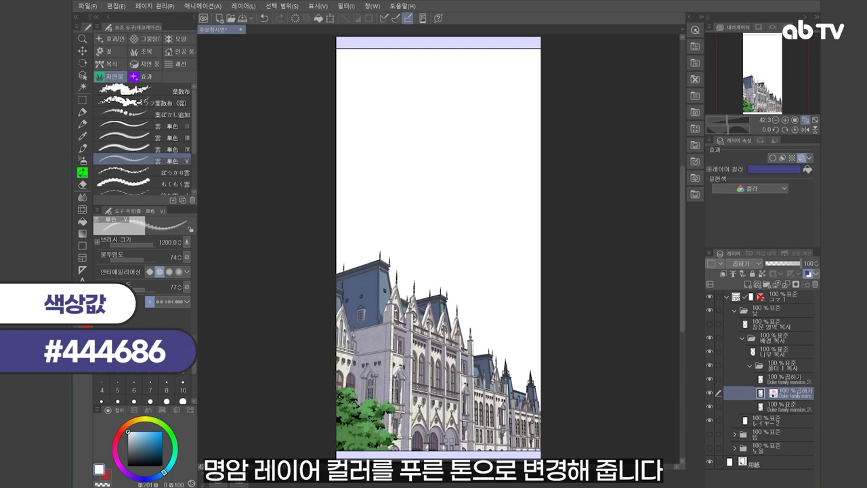
click(779, 169)
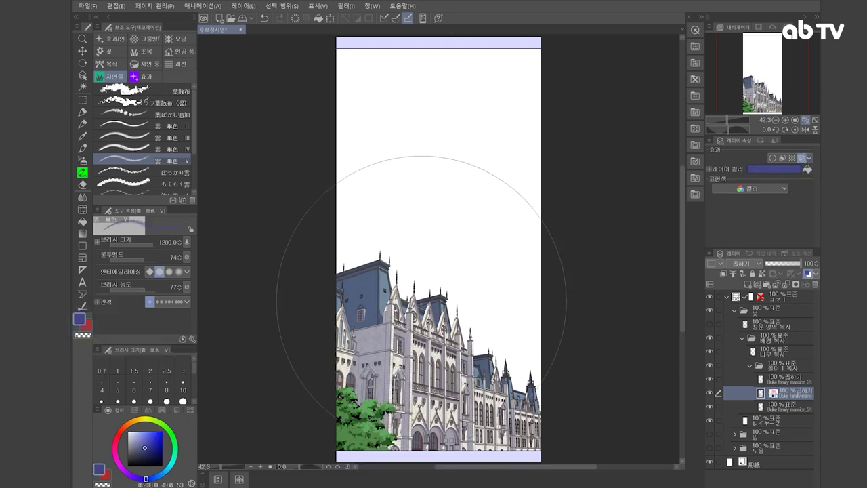
Collapse the mansion and background folders, toggling the tree layer and the background folder to check their contents.
click(750, 365)
click(710, 349)
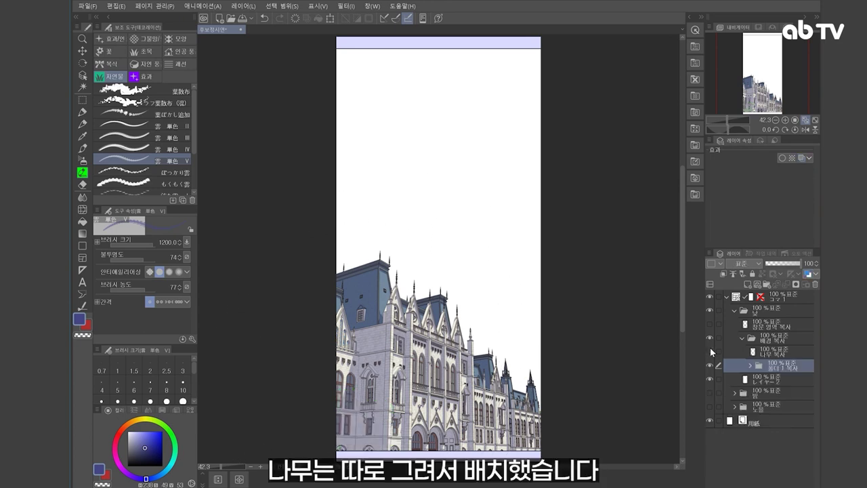
click(710, 347)
click(754, 355)
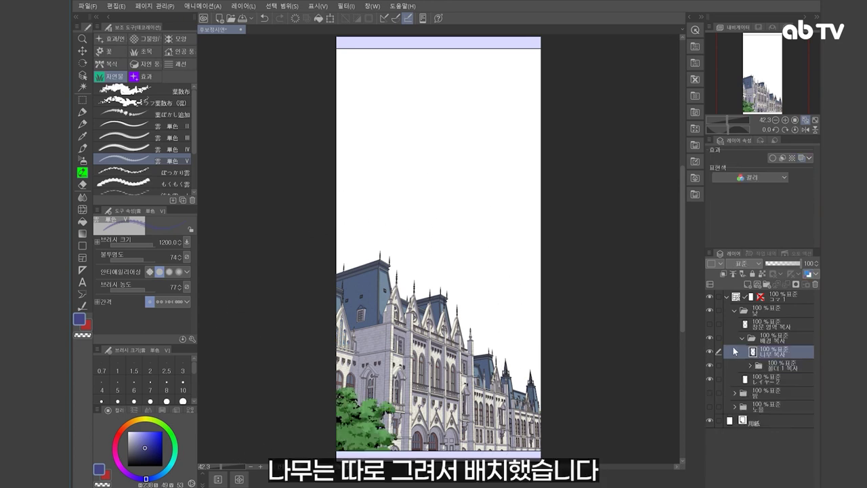
click(741, 337)
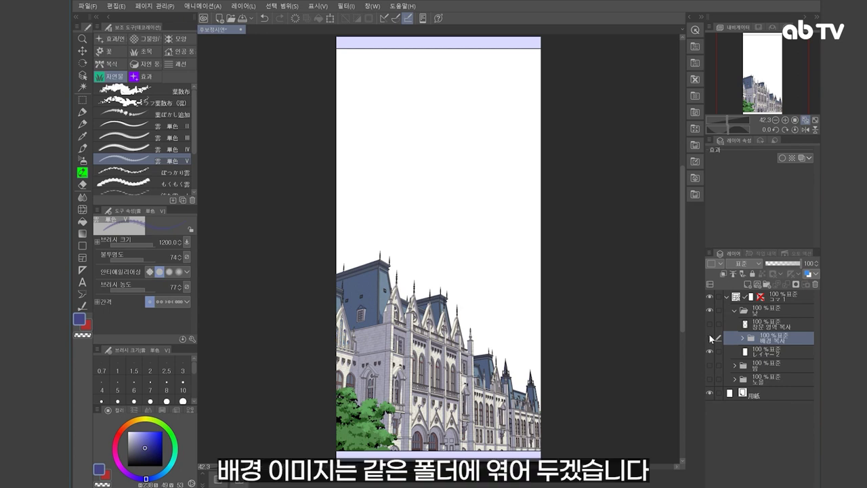
click(710, 336)
click(710, 337)
Fill the entire レイヤー2 layer behind the building with sky blue #57C1FB and clear the selection.
click(759, 353)
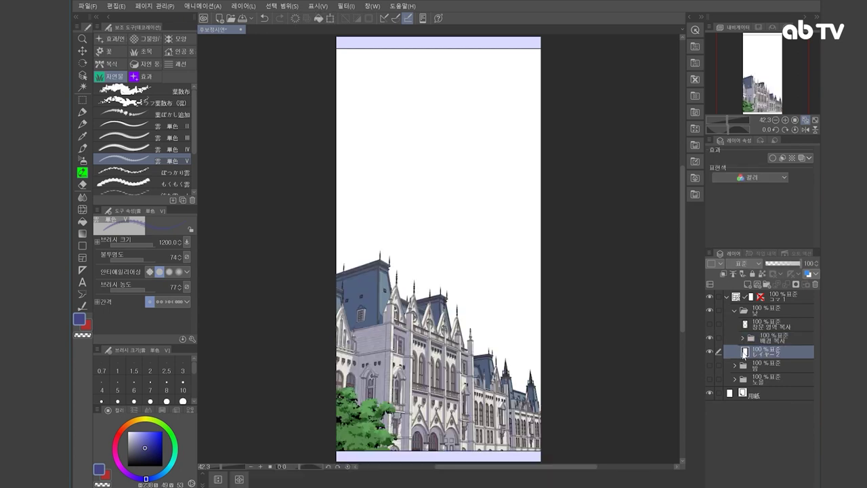
key(ctrl+a)
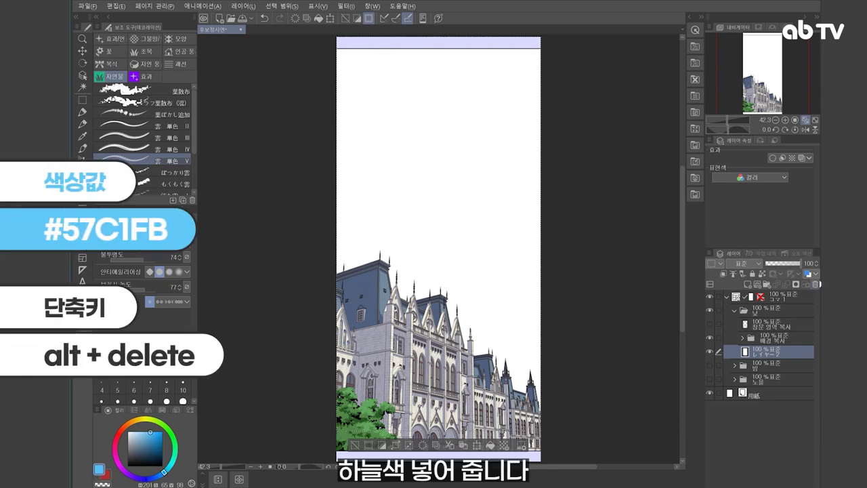
key(alt+Delete)
key(ctrl+d)
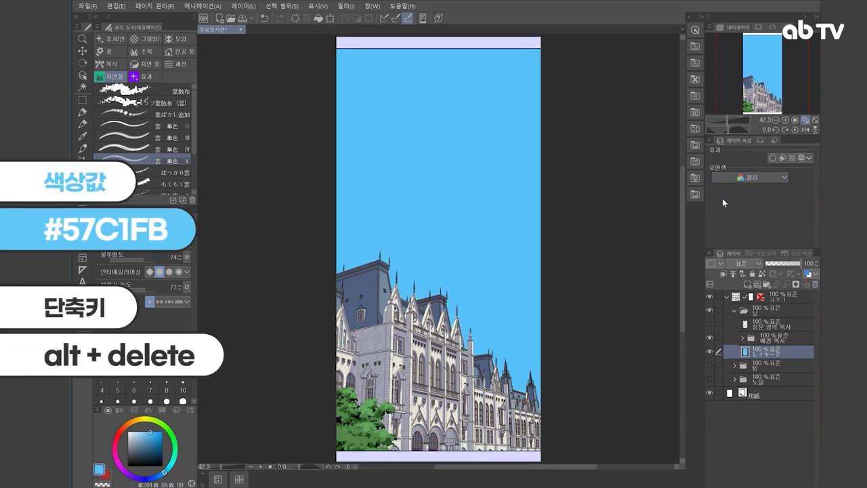
Add a new layer above the sky fill and stamp doubled white clouds across the upper sky with the 雲 単色 V brush at size 1200.
click(794, 284)
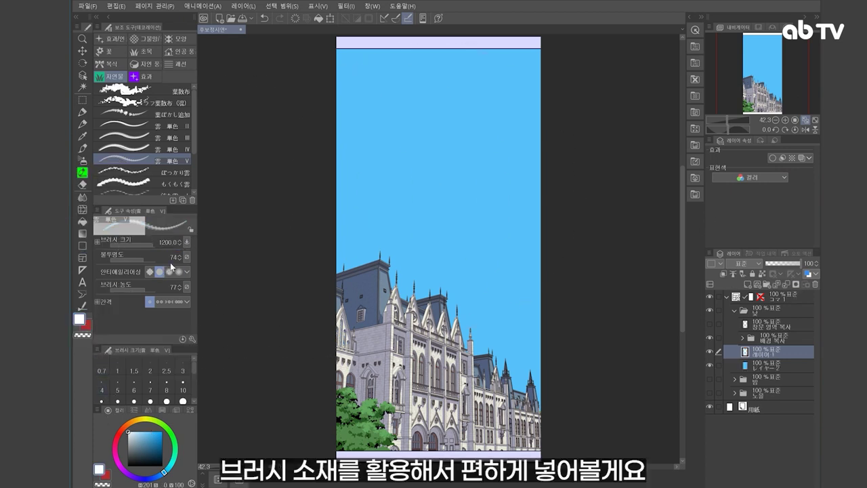
click(431, 160)
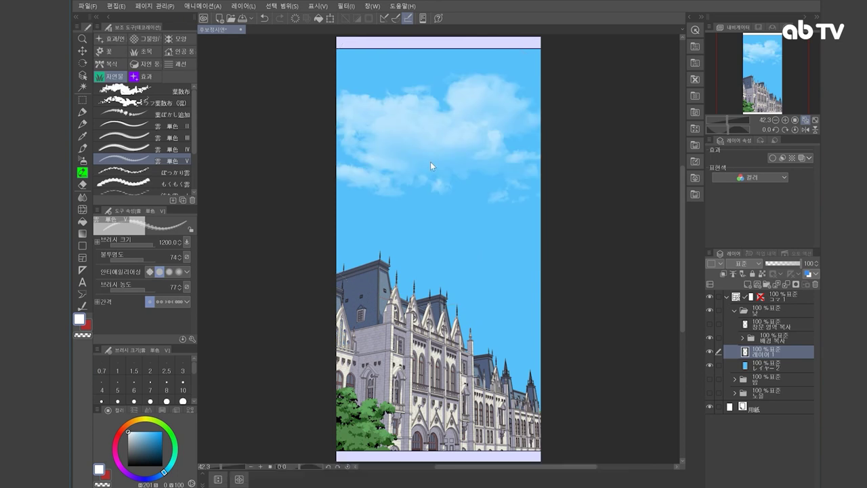
key(ctrl+z)
click(430, 177)
click(429, 176)
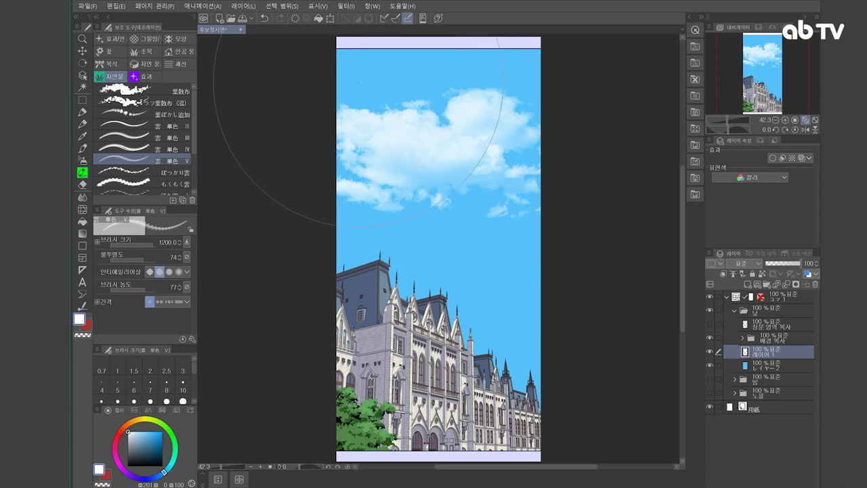
Stamp another doubled white cloud in the upper-left corner of the sky, redoing the first attempt.
click(342, 71)
key(ctrl+z)
click(341, 84)
click(341, 84)
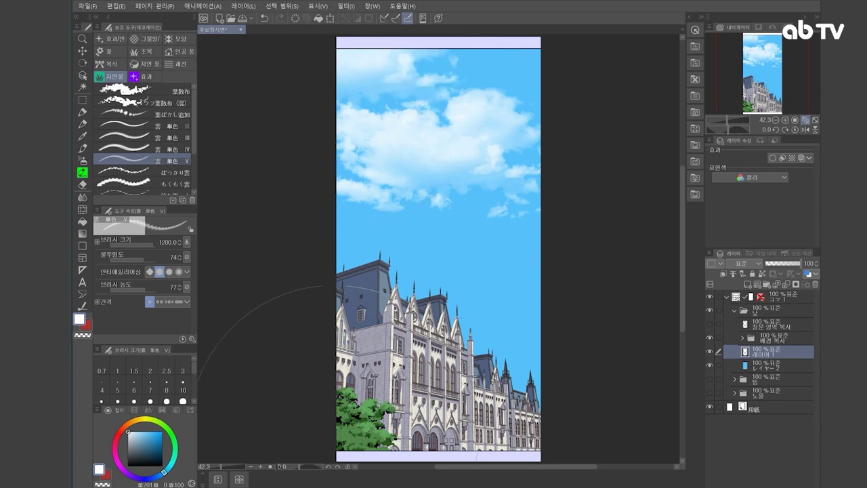
Stamp white clouds behind the mansion's left roof and beside its right-hand towers, replacing the first central placement.
click(419, 315)
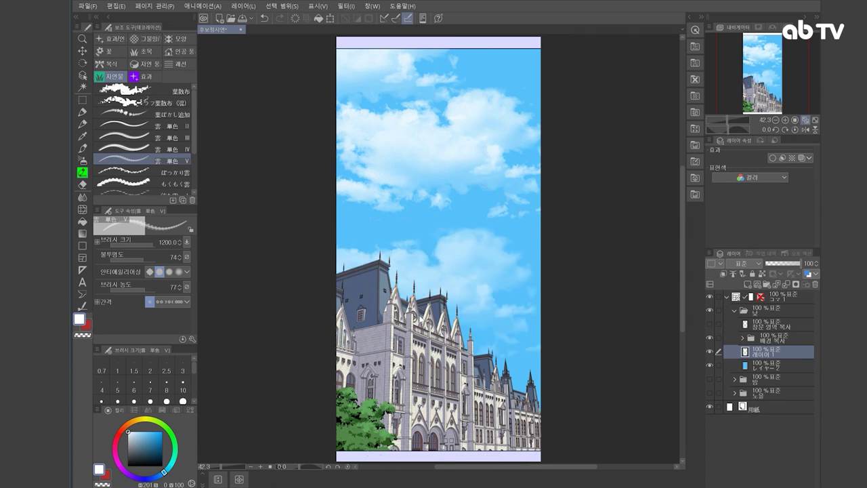
key(ctrl+z)
click(356, 295)
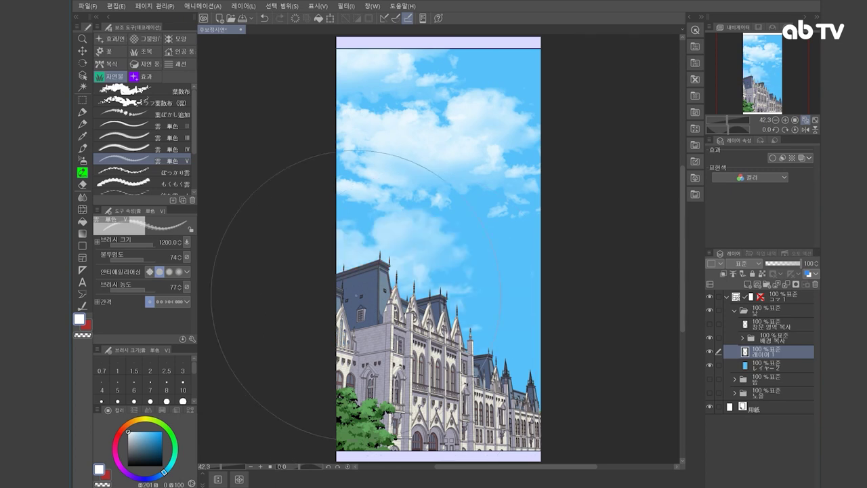
click(355, 295)
click(544, 338)
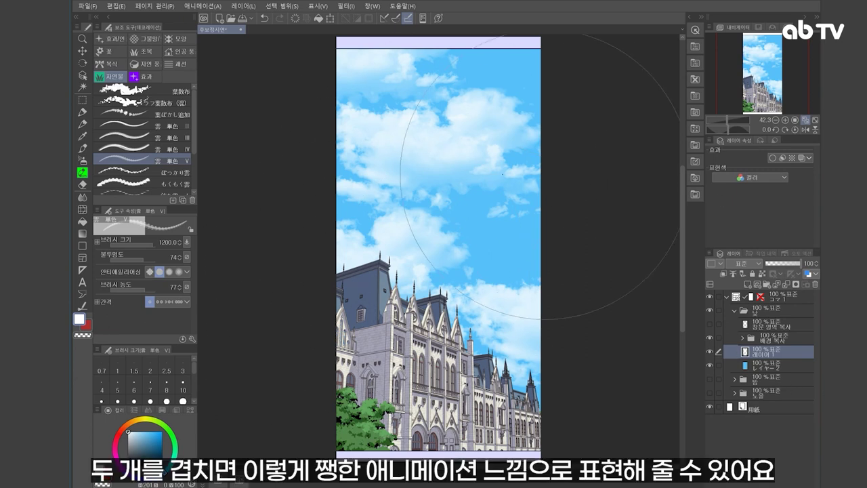
Duplicate the cloud layer to intensify the clouds, and softly erase shadow areas on the copy with the soft airbrush at size 800 in transparent color.
key(ctrl+v)
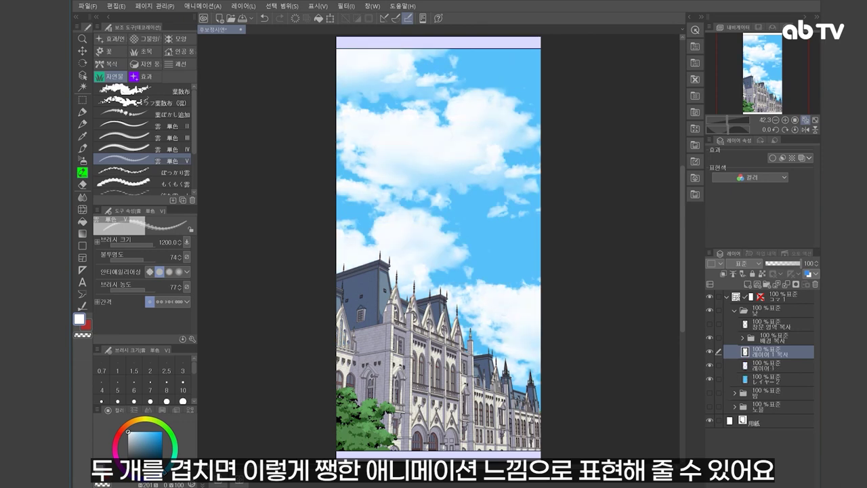
click(712, 352)
click(712, 351)
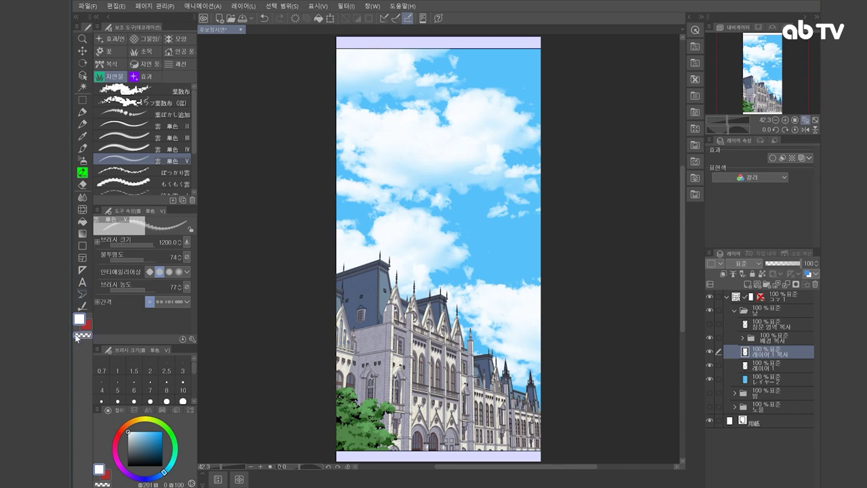
click(82, 160)
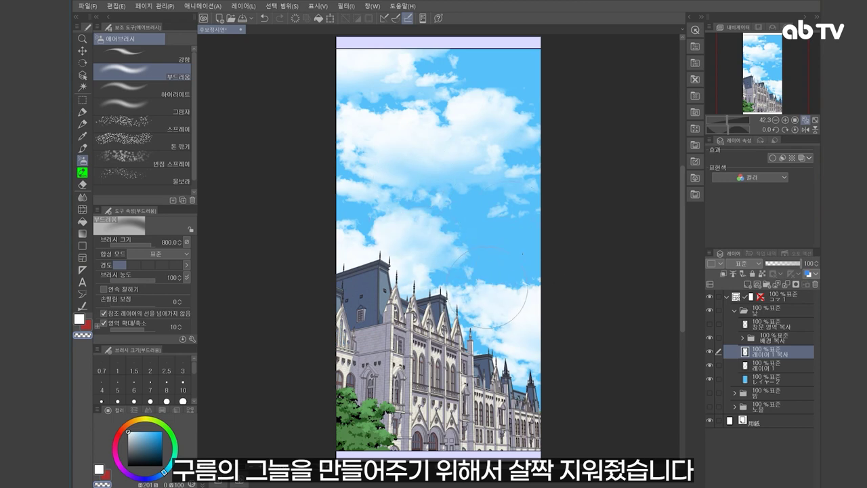
Add a Multiply layer clipped to the background folder, fill it with #7F6E78 and set its opacity to 75%.
click(786, 341)
click(736, 274)
click(734, 273)
click(746, 263)
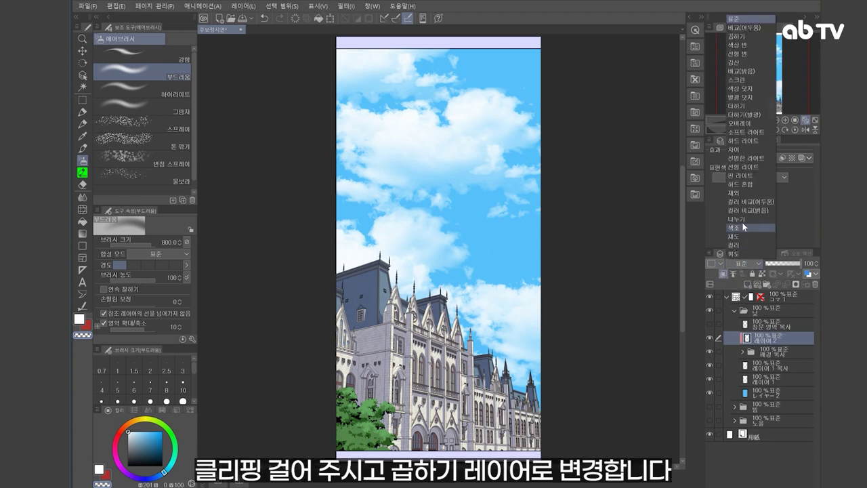
click(739, 37)
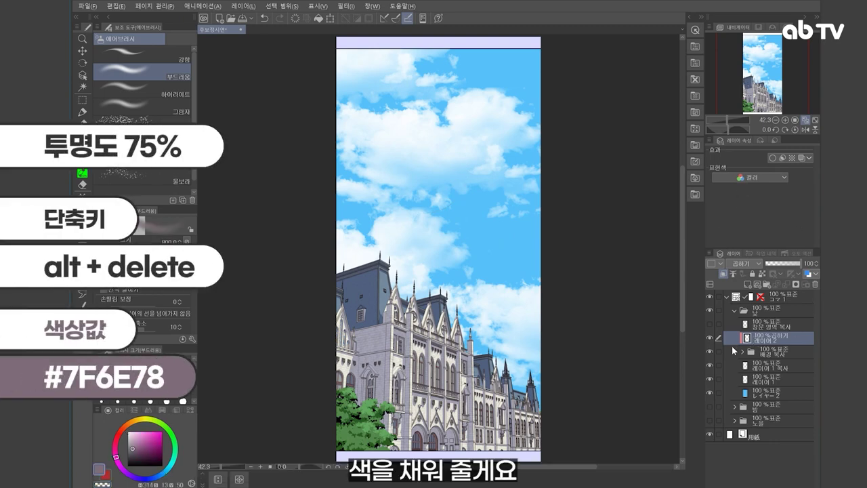
key(alt+Delete)
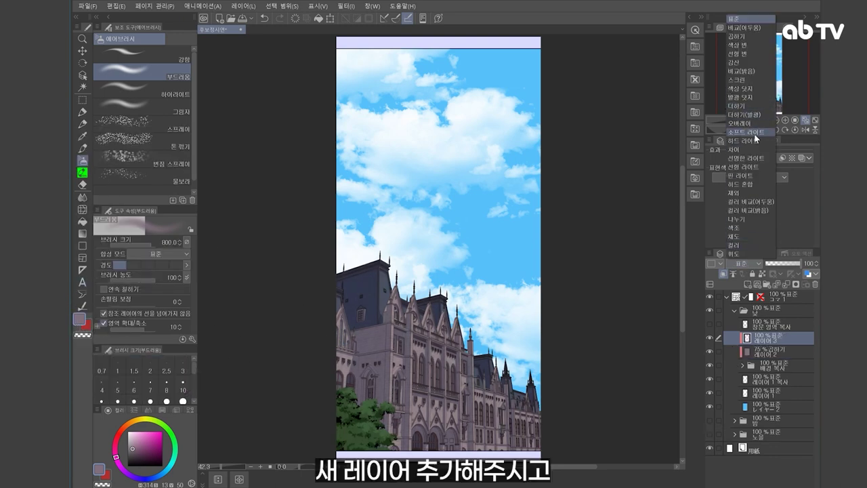
Add another clipped layer above the Multiply layer in Overlay mode and fill it with pale orange (H 41, S 31, V 100).
click(740, 124)
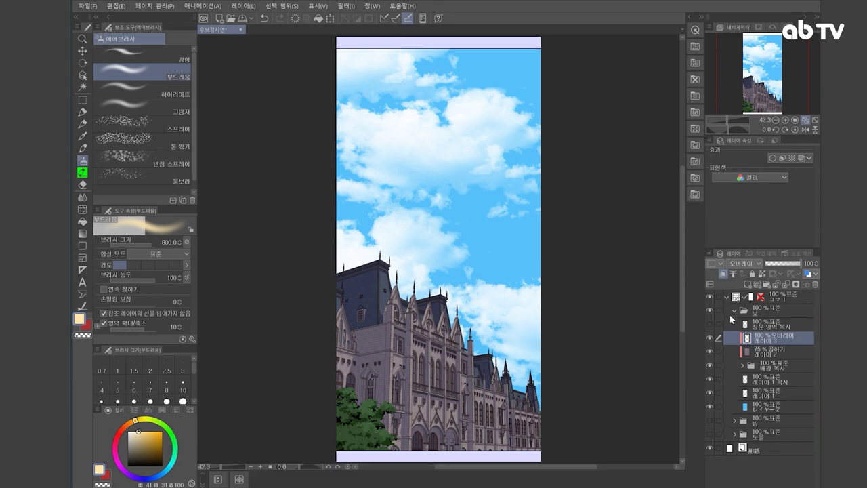
key(alt+Delete)
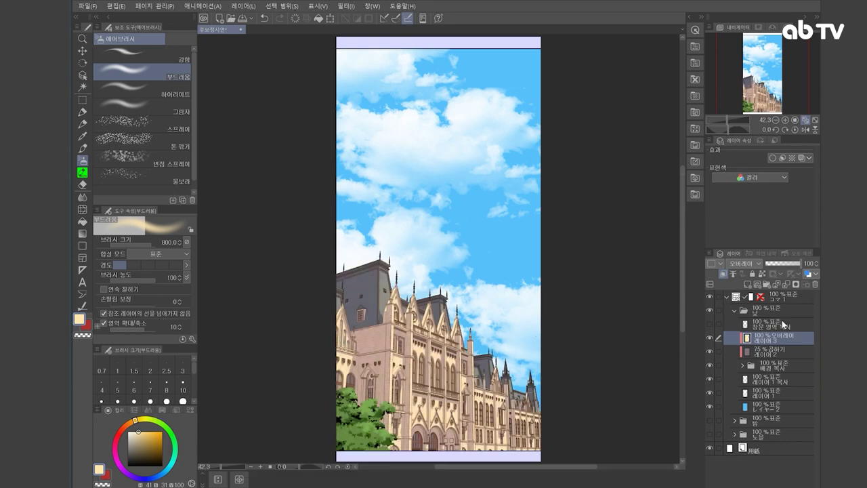
Add a clipped Overlay layer and draw a foreground-to-transparent blue gradient (H 233, S 51, V 100) from the roofs down to the building's base.
click(748, 285)
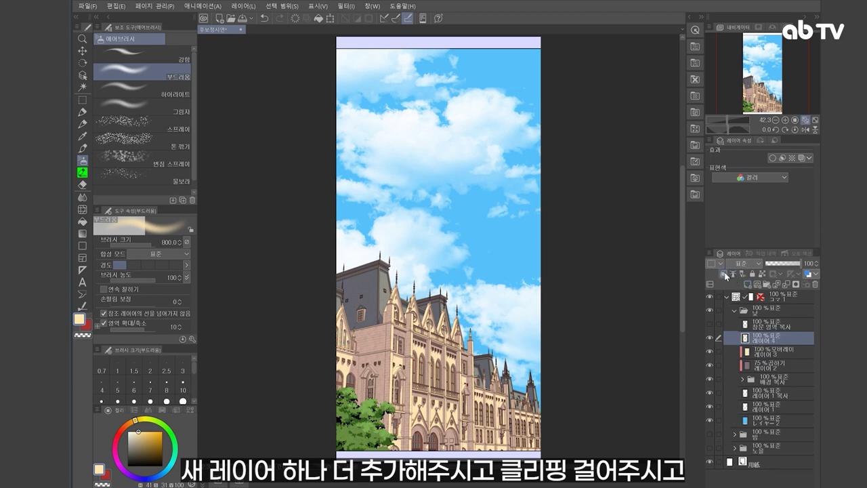
click(748, 263)
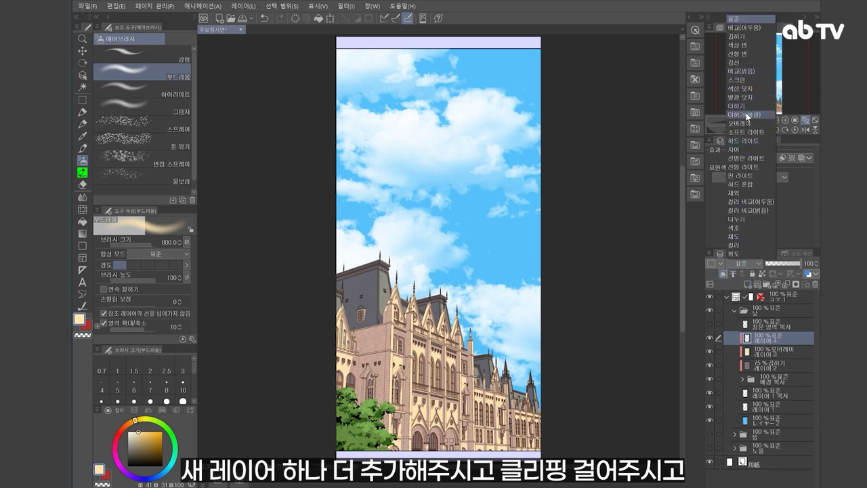
click(740, 123)
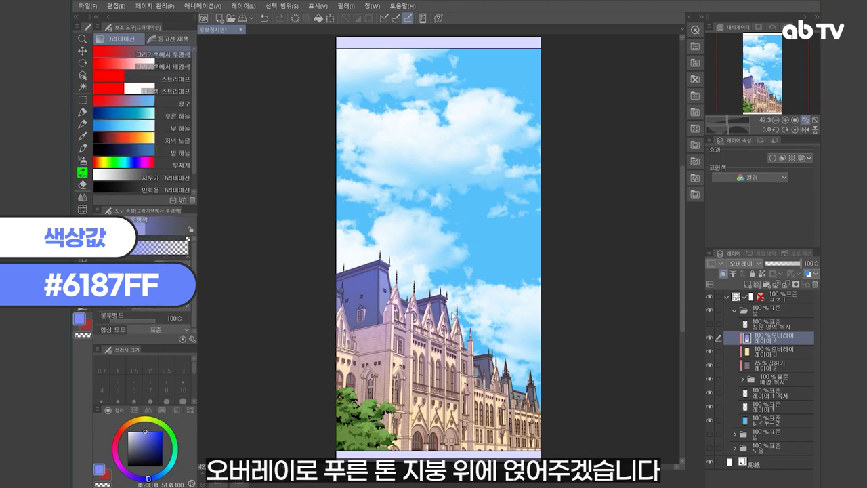
key(ctrl+z)
drag(464, 265, 471, 429)
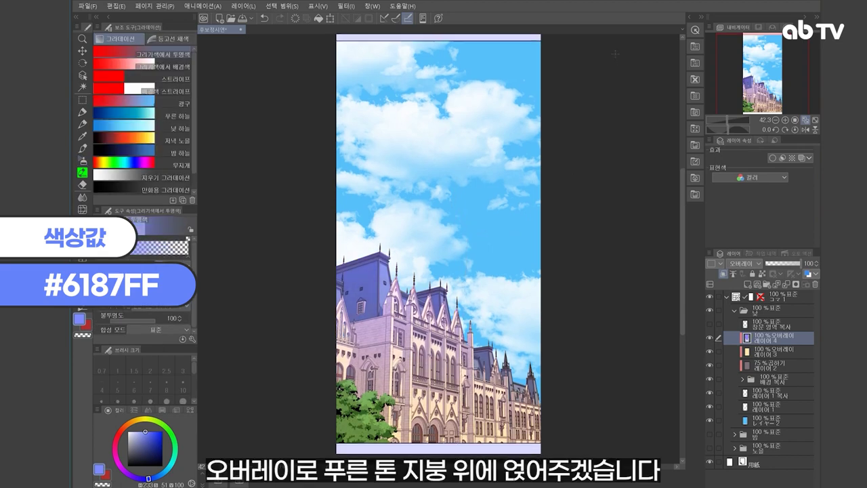
drag(489, 135, 489, 139)
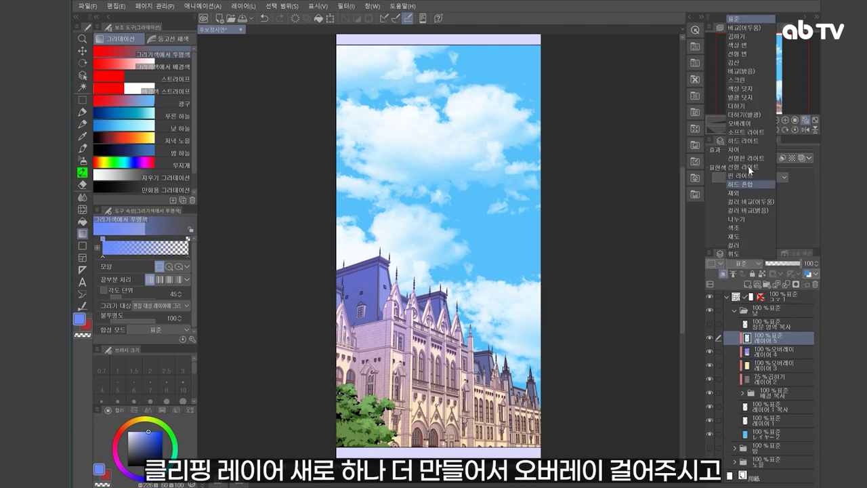
Set the newest clipped layer to Overlay and lay a second blue #6187FF gradient over the mansion's roofs.
click(746, 123)
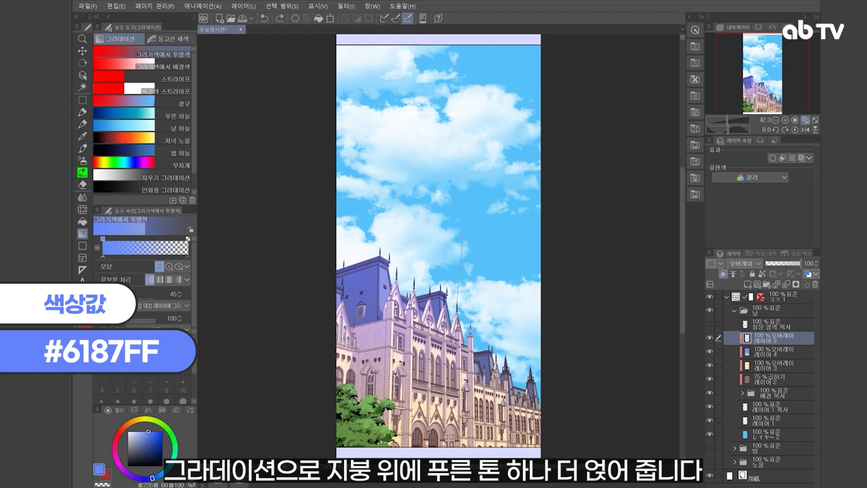
drag(538, 368, 540, 378)
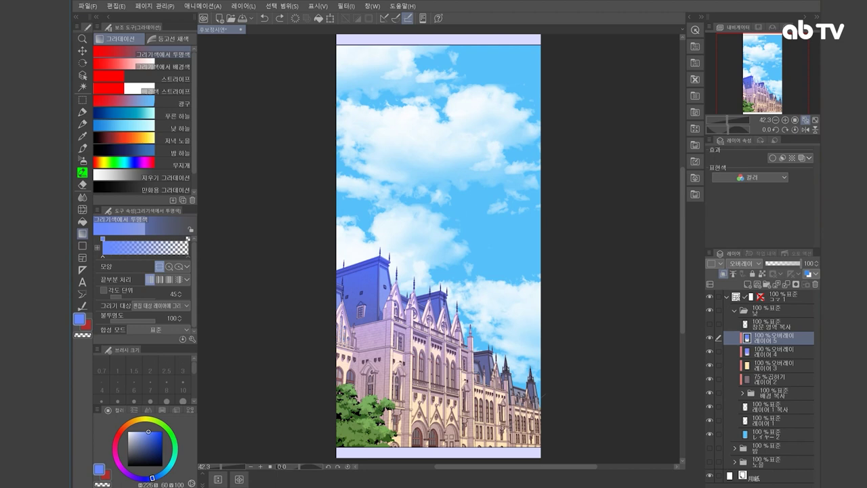
Load the drawn area of the window-area copy layer (창문 영역 복사) as a selection.
click(710, 324)
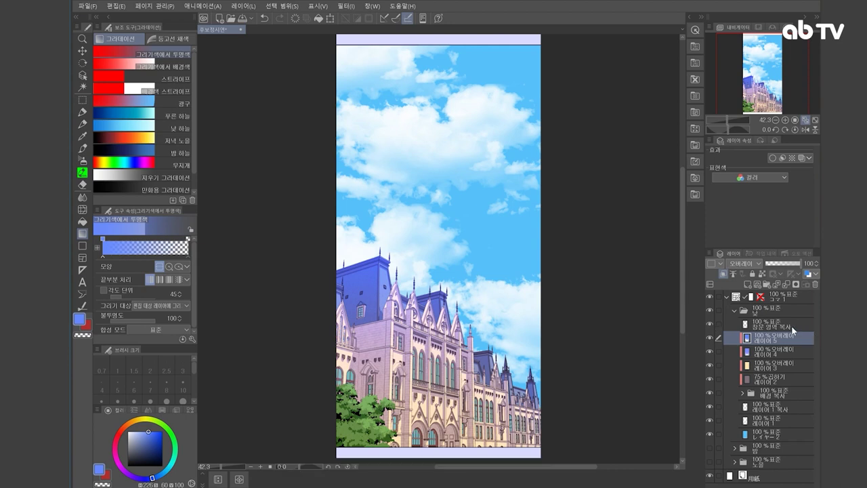
click(746, 325)
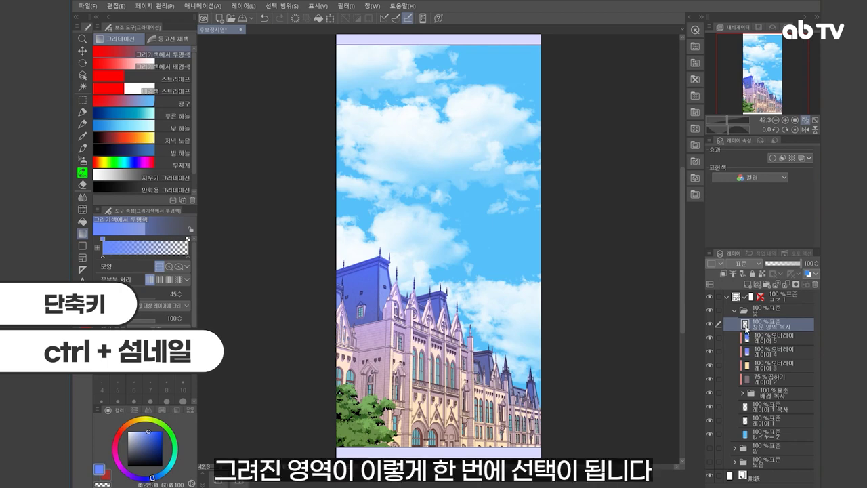
ctrl+click(746, 325)
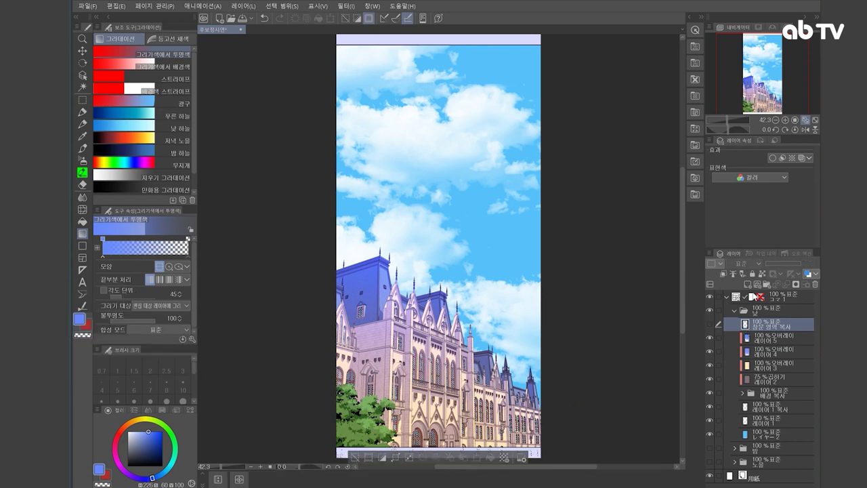
Add a layer in Add (Glow) mode above the window-area copy and fill the selected windows with light blue (H 207, S 55, V 100).
click(748, 284)
click(750, 263)
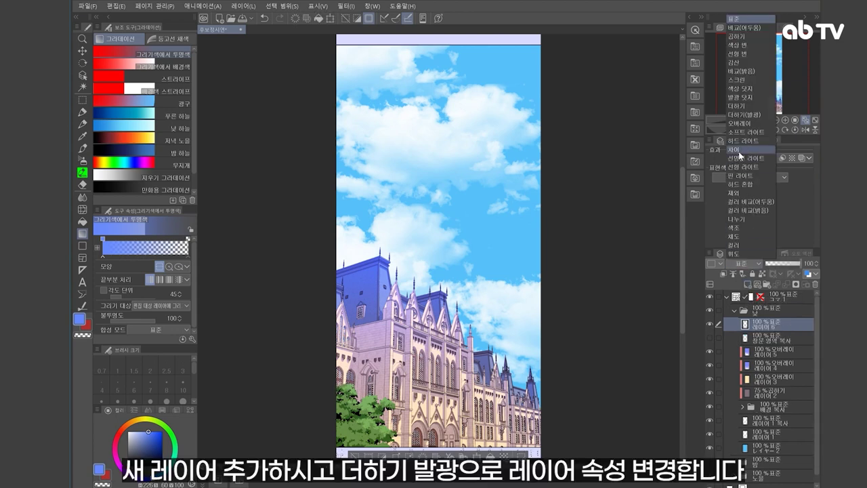
click(745, 114)
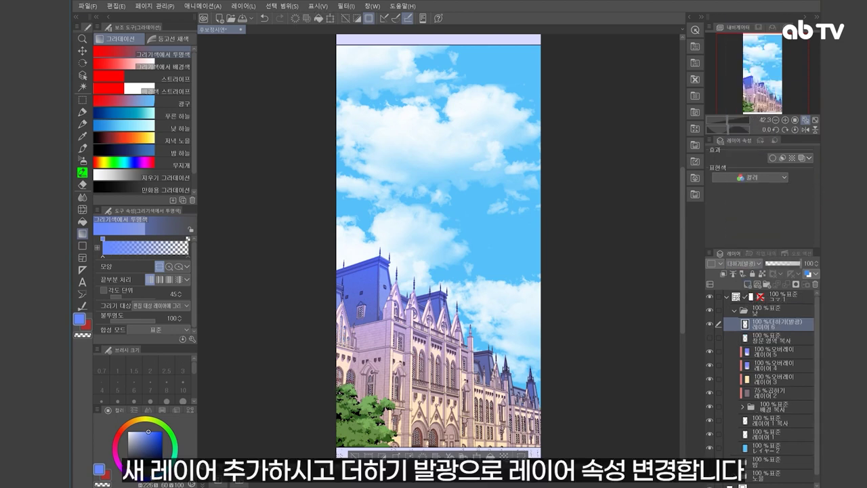
click(161, 474)
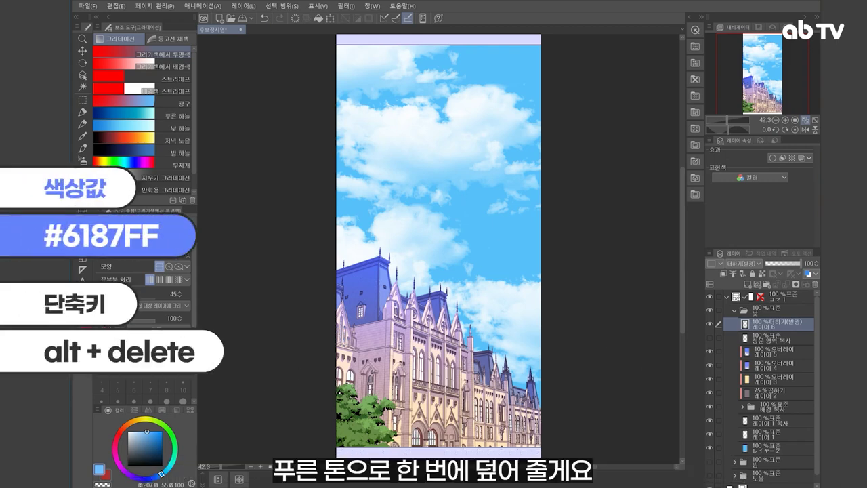
Add a second Add (Glow) layer above the window glow layer.
click(748, 284)
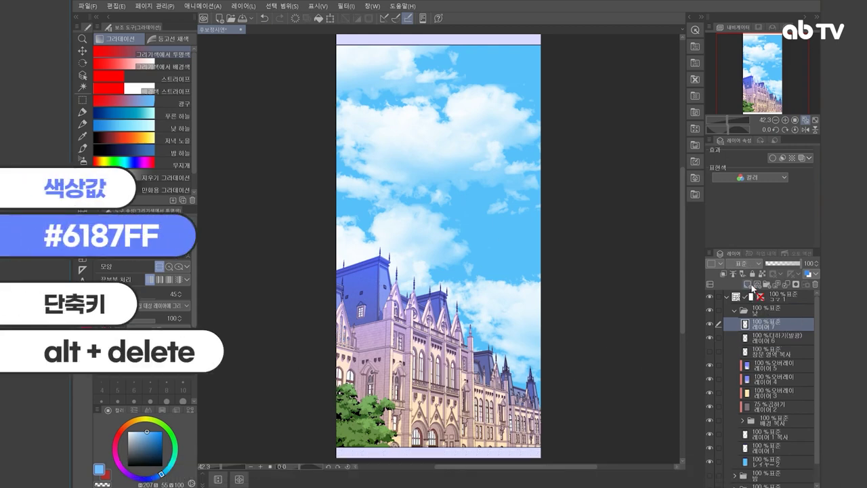
click(744, 263)
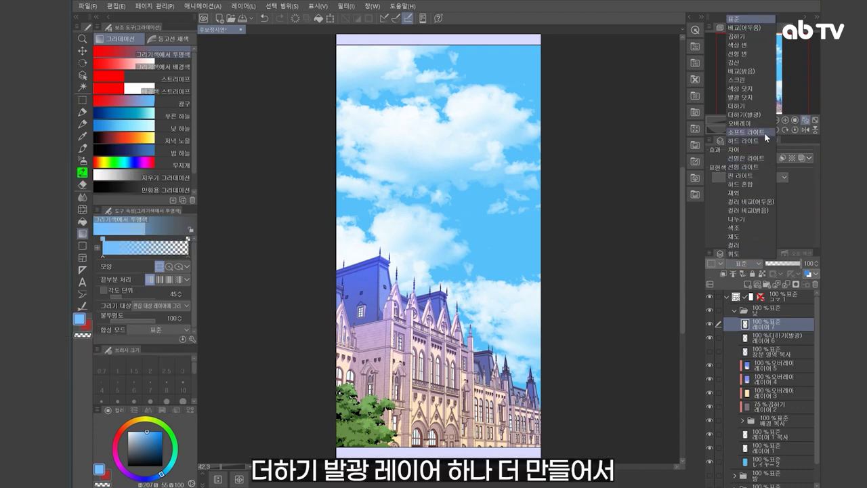
click(737, 143)
Paint light bleeding from the mansion's windows with the Soft airbrush, reducing its brush size to 120 and 100.
key(b)
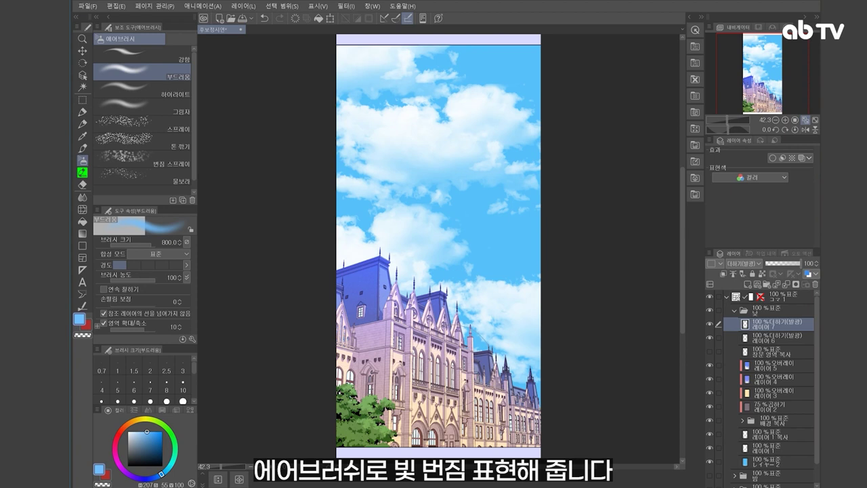
key([)
key([)
key([)
key([)
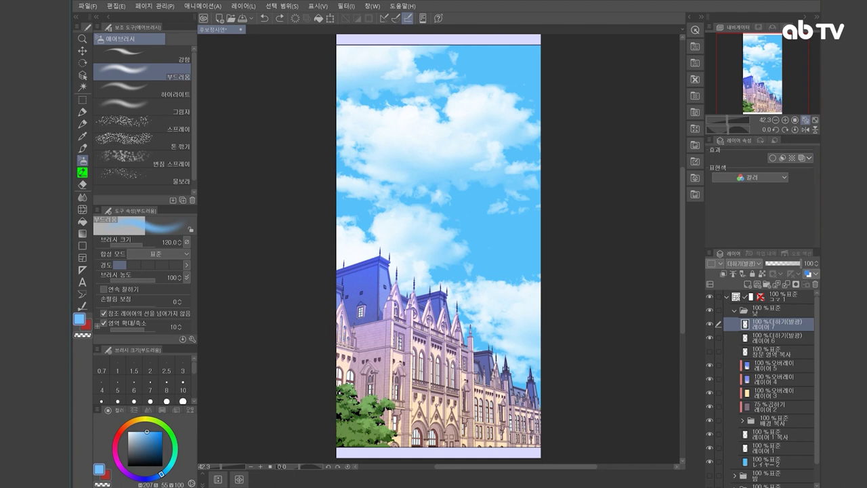
click(453, 368)
mouse_move(439, 373)
mouse_down()
mouse_move(439, 366)
mouse_move(453, 371)
mouse_up()
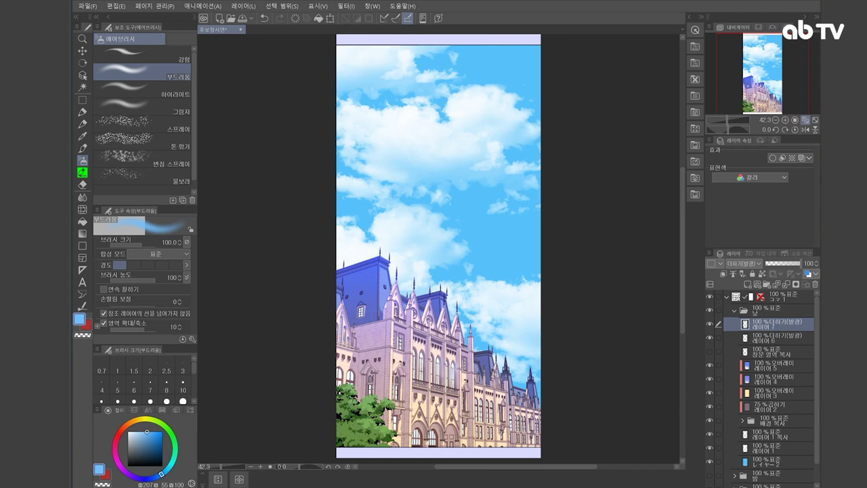
drag(475, 408, 478, 399)
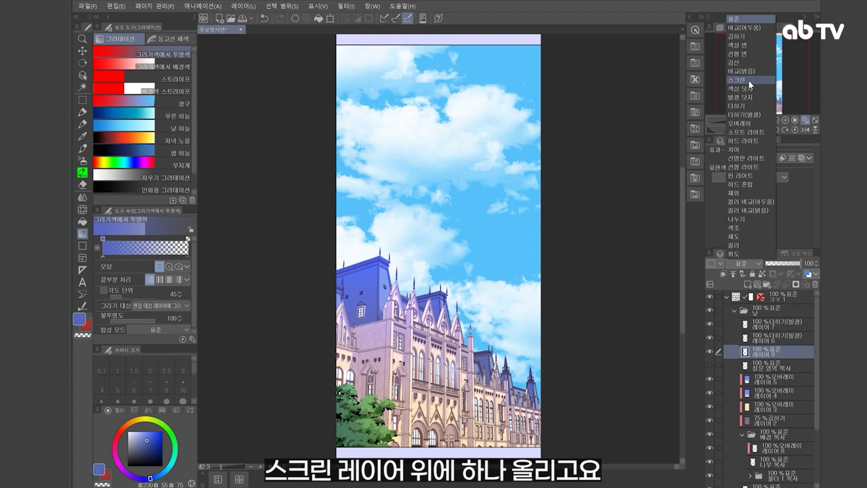
Set the new layer to Screen mode and place a lens flare with the #01 flare brush, size 1500, in the clouds above the roofs.
click(748, 80)
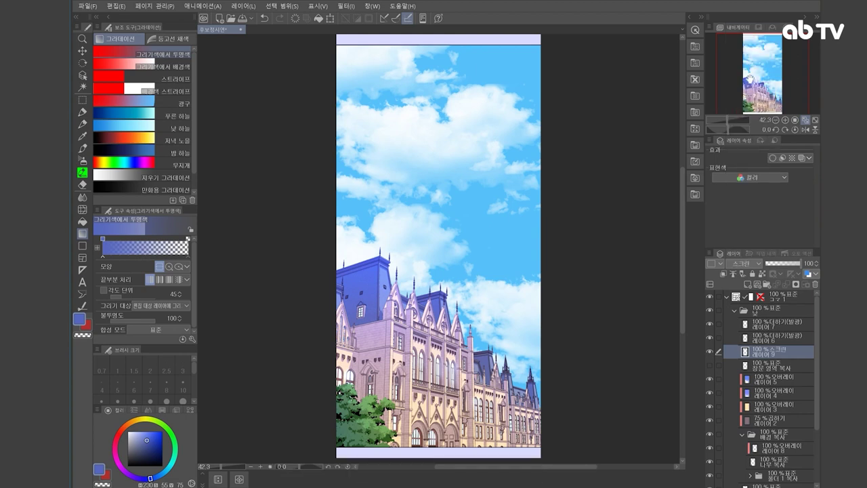
key(b)
key(b)
key(b)
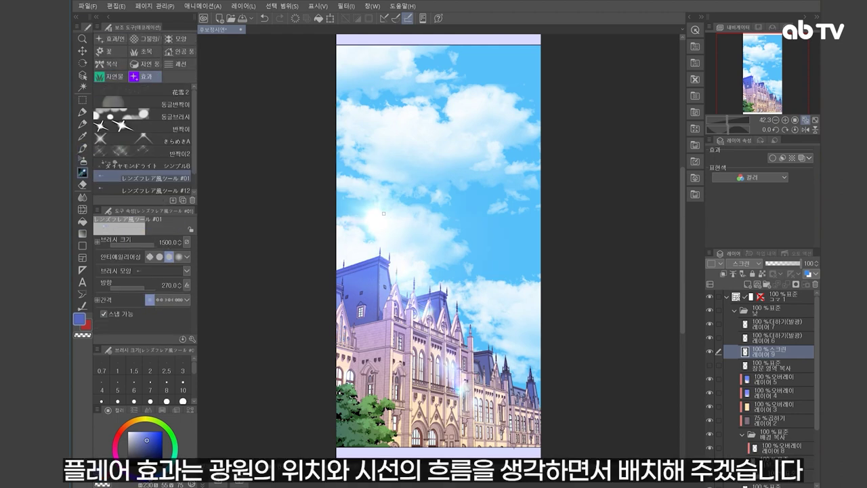
drag(380, 210, 383, 213)
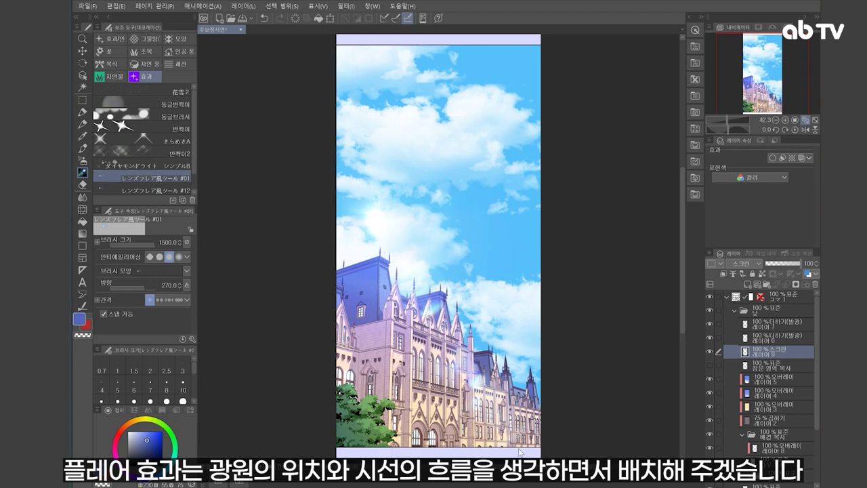
Transform the lens flare layer, scaling the flare up to about 104% and repositioning it over the sky and mansion.
key(ctrl+t)
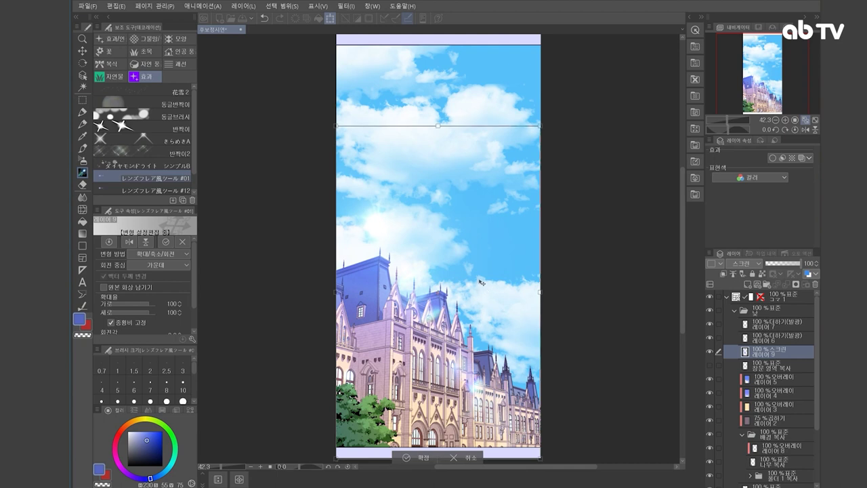
drag(337, 126, 328, 112)
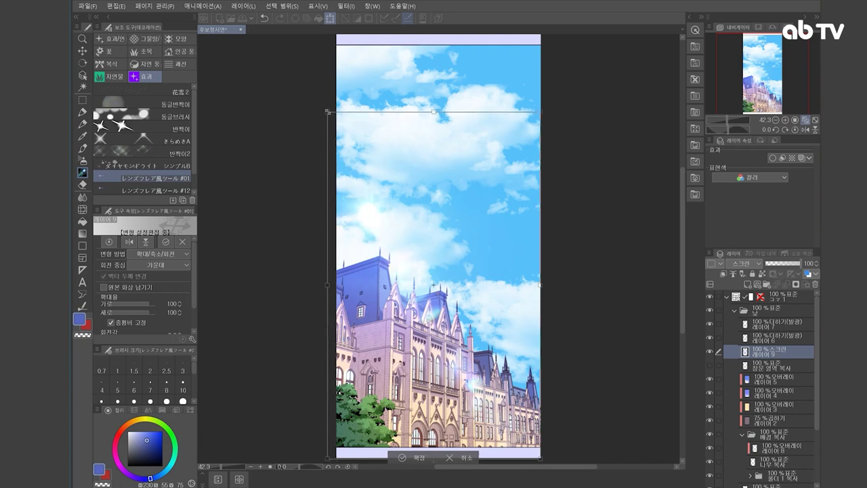
drag(505, 250, 512, 254)
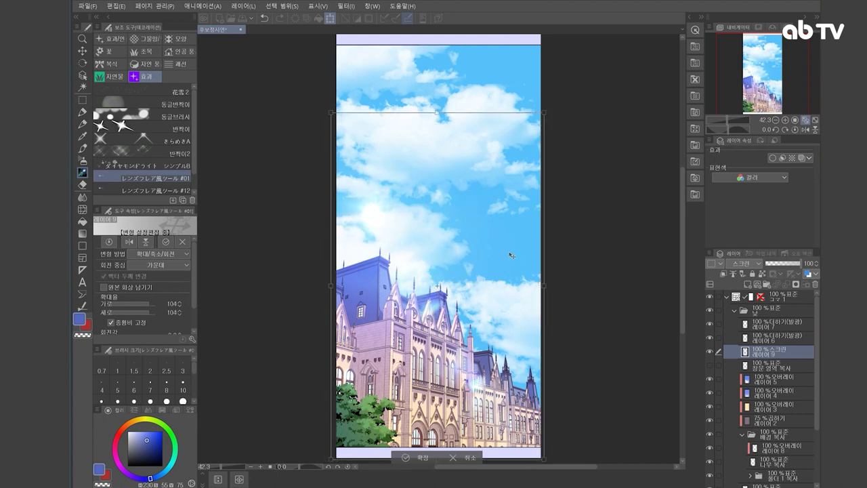
drag(558, 200, 534, 220)
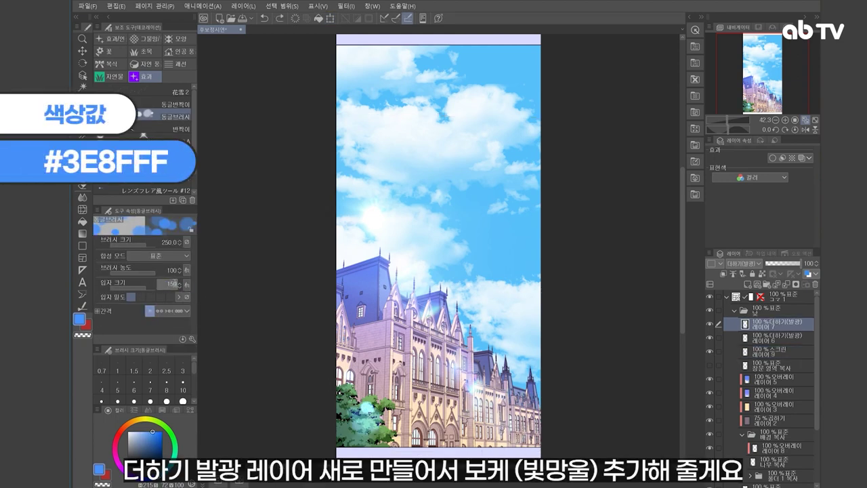
Set the round bokeh brush's particle size to 150 and then to 100.
key(Return)
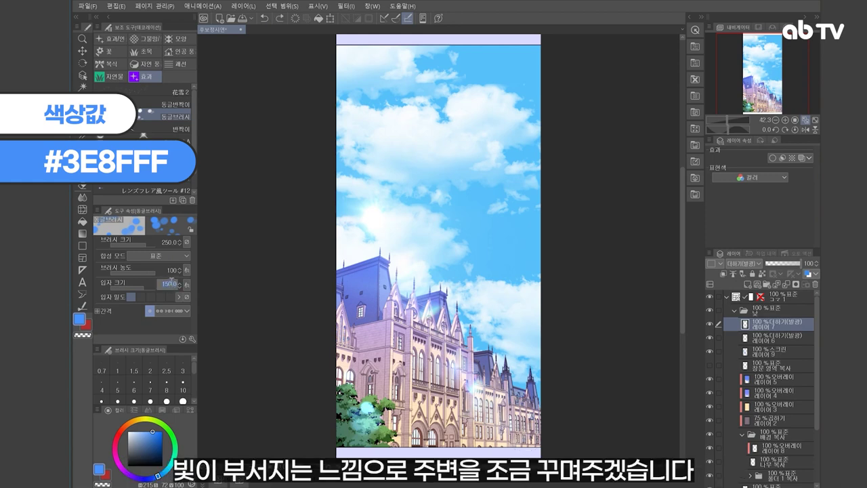
key(BackSpace)
key(Return)
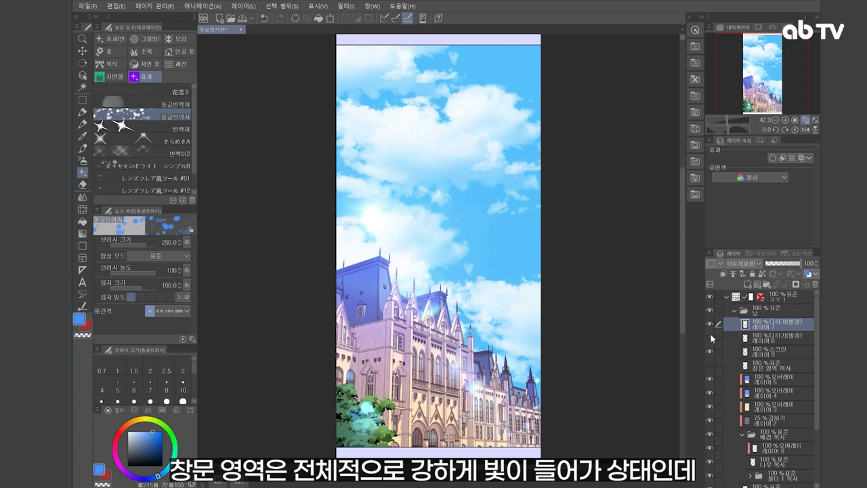
Select the window glow layer and soften its strong light with an airbrush in transparent colour.
click(761, 341)
click(83, 336)
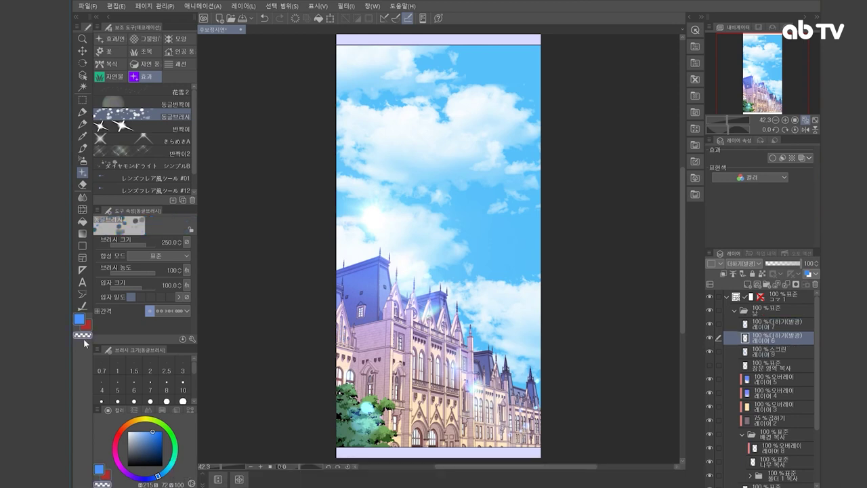
key(b)
key(b)
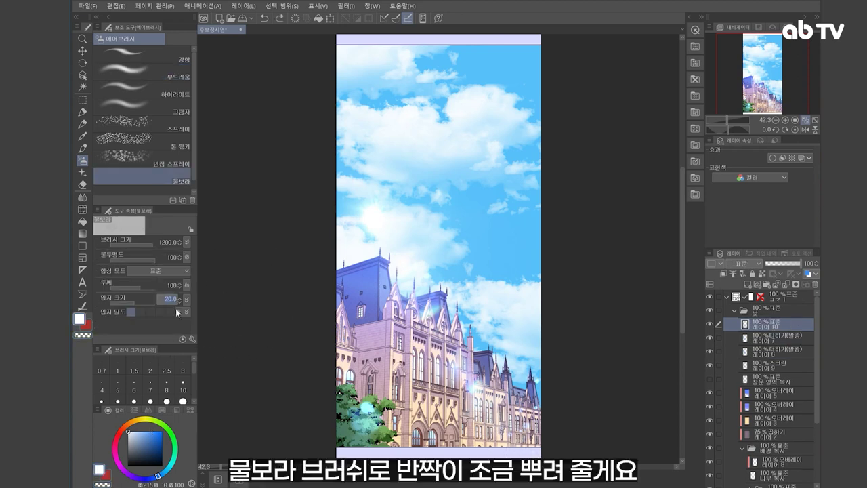
Set the water-spray airbrush (물보라) to particle size 35, sprinkle white specks over the scene with a smaller brush, and undo the last stroke.
text(35)
key(Return)
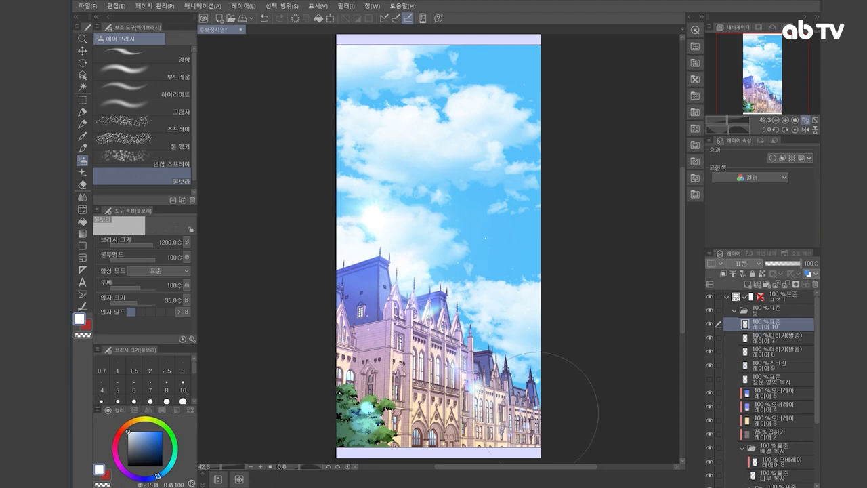
key(bracketleft)
key(bracketleft)
key(ctrl+z)
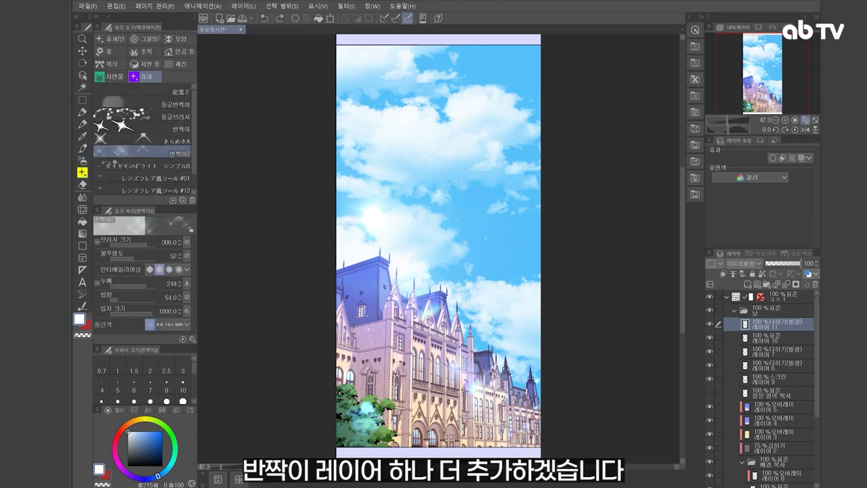
Set the sparkle brush (반짝이2) to opacity 79 and particle size 800, and stamp a sparkle on the mansion's facade in place of the trial ones.
click(510, 375)
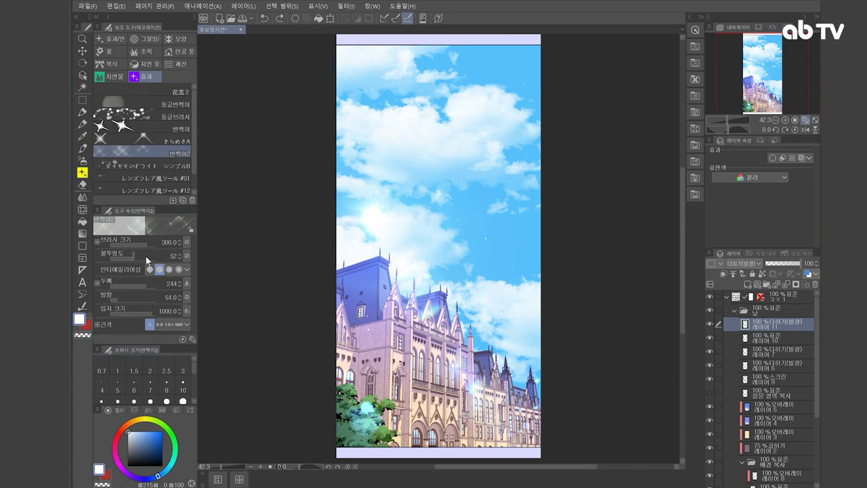
drag(145, 256, 165, 256)
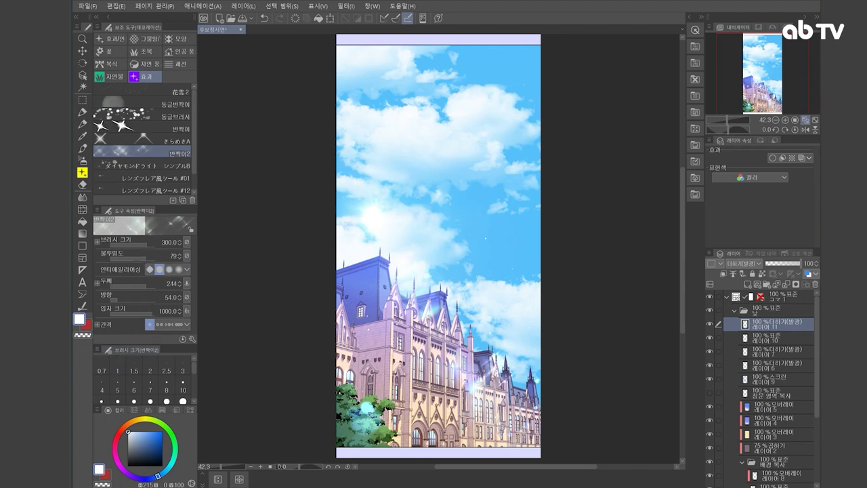
key(ctrl+z)
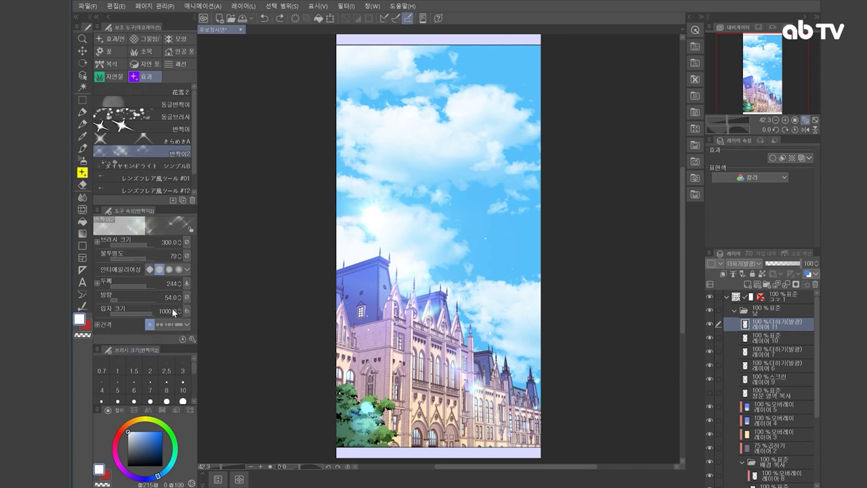
text(800)
key(Return)
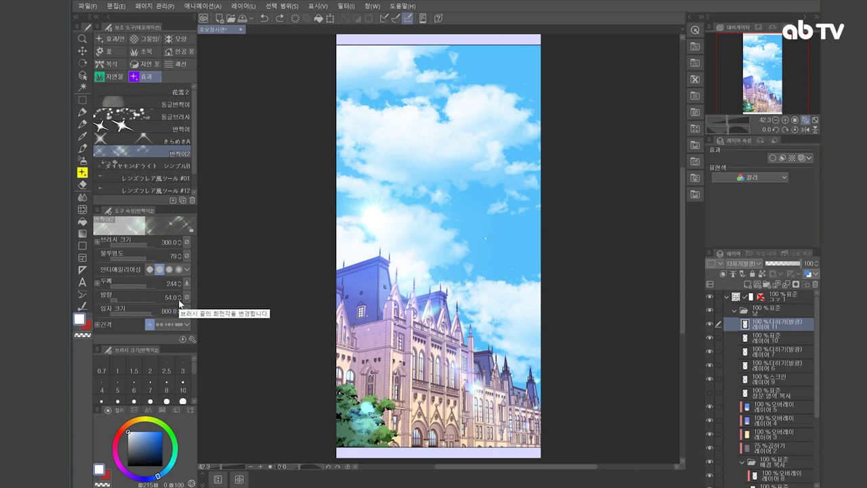
click(477, 384)
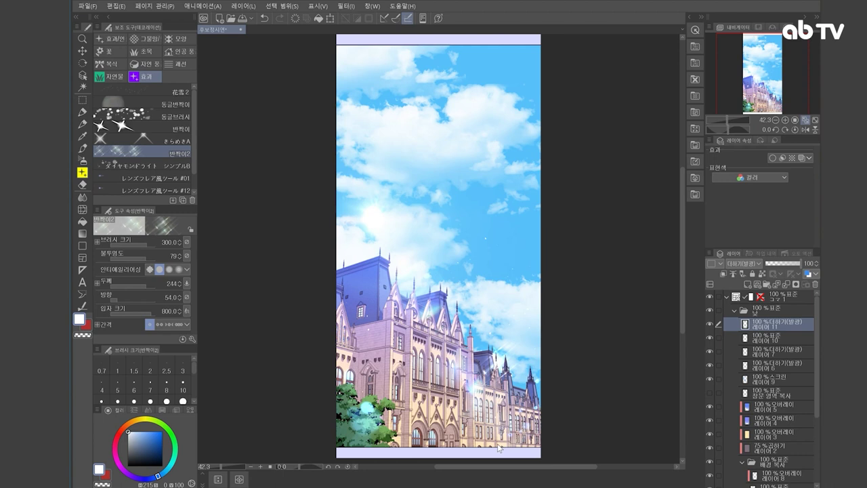
Lower the sparkle layer's opacity to 73% and choose the Soft airbrush for touching up the sparkles in transparent colour.
click(792, 264)
key(b)
click(173, 78)
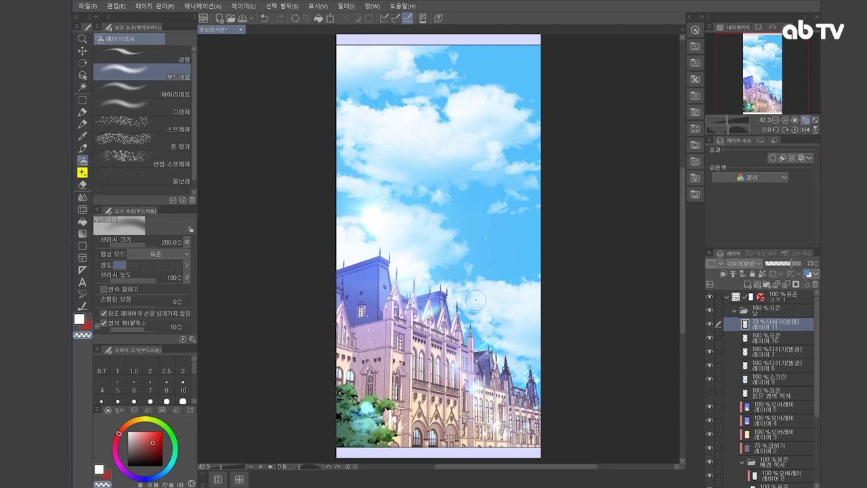
Choose the 花雪2 effect brush at size 1000 for decorating the bokeh layer.
key(b)
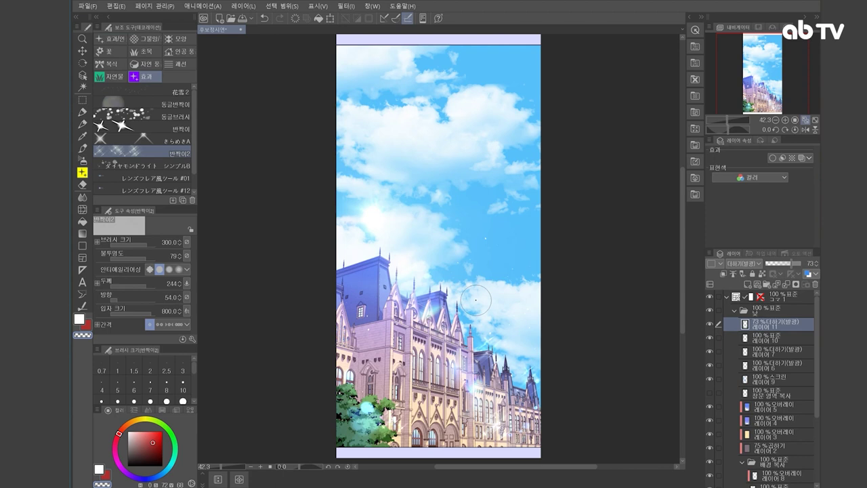
click(181, 92)
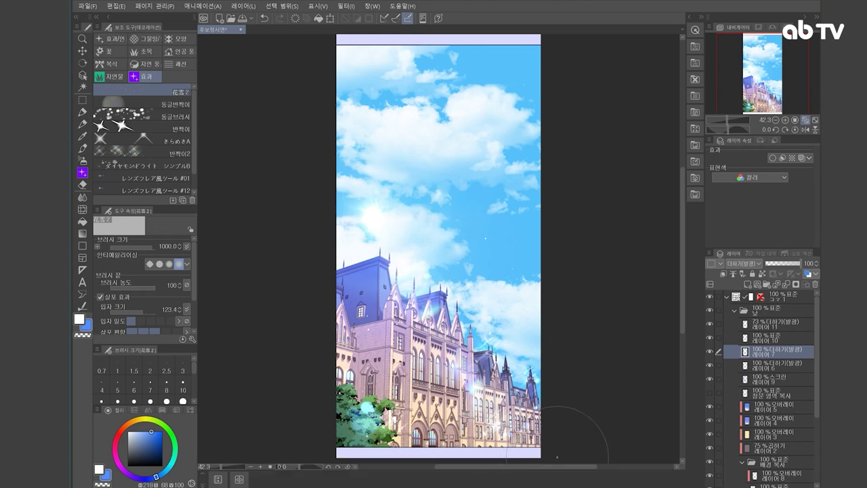
Make the Screen-mode layer 레이어 9 active and set up the Soft airbrush at size 400 in bright cyan, hue 194.
click(772, 383)
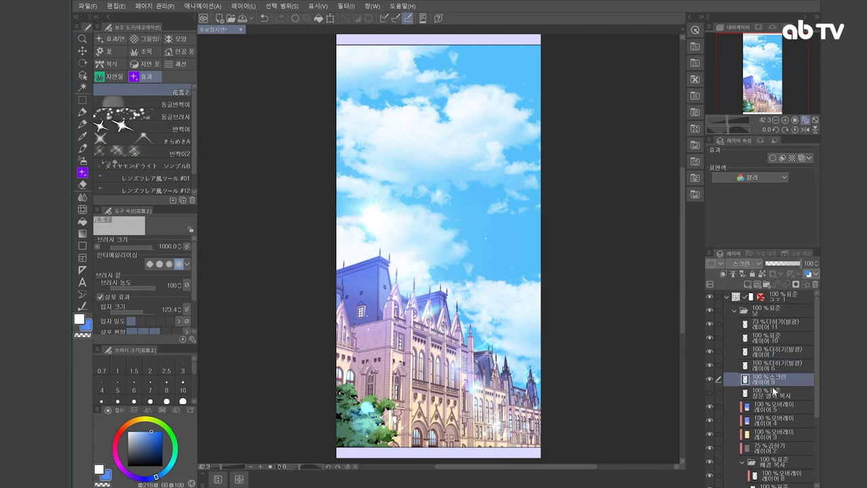
key(b)
key(b)
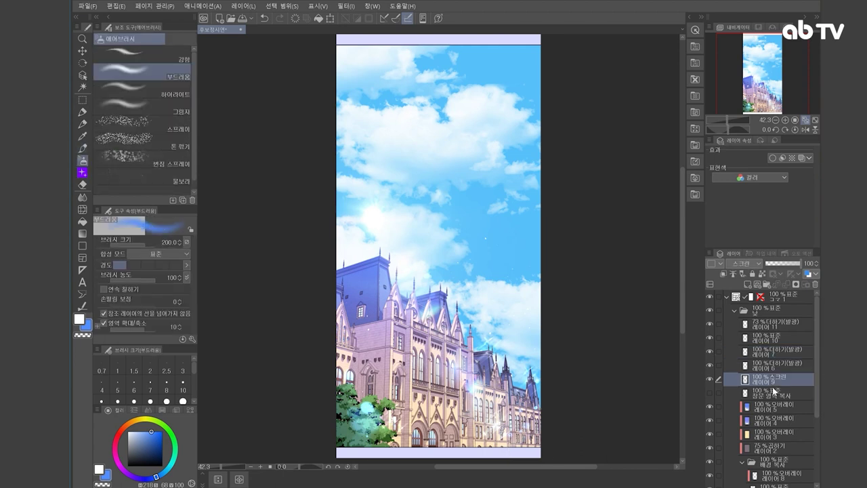
click(168, 467)
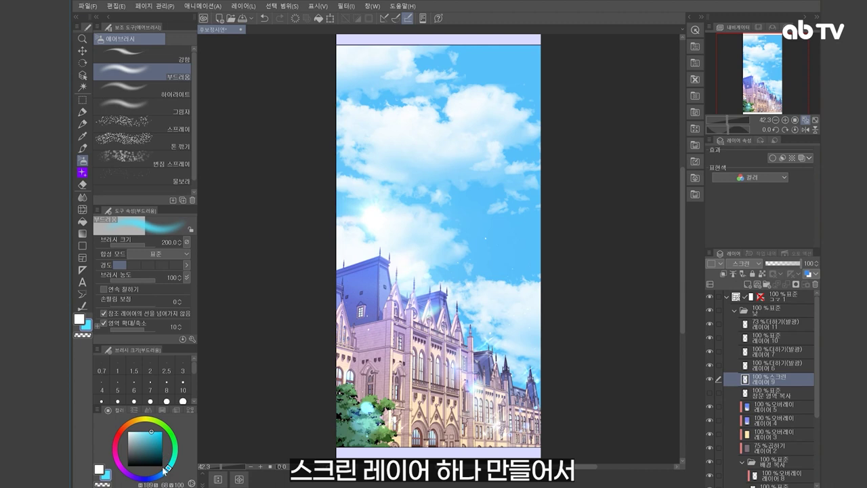
click(163, 471)
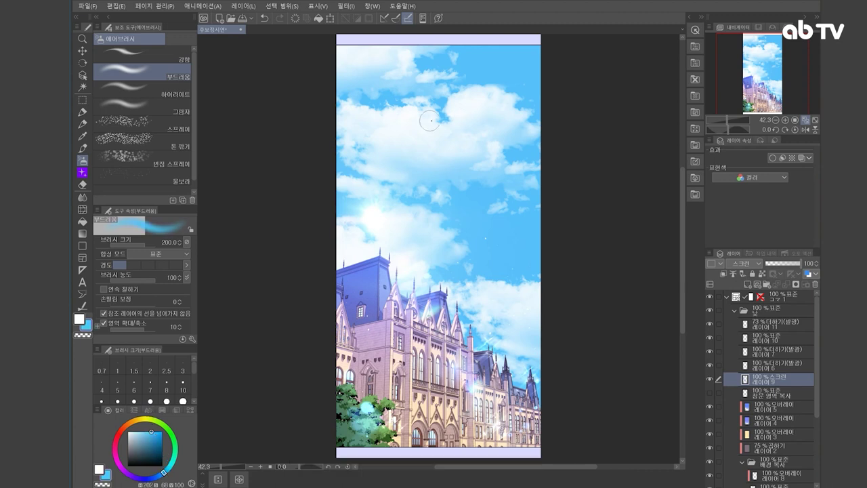
key(bracketright)
key(bracketright)
key(bracketright)
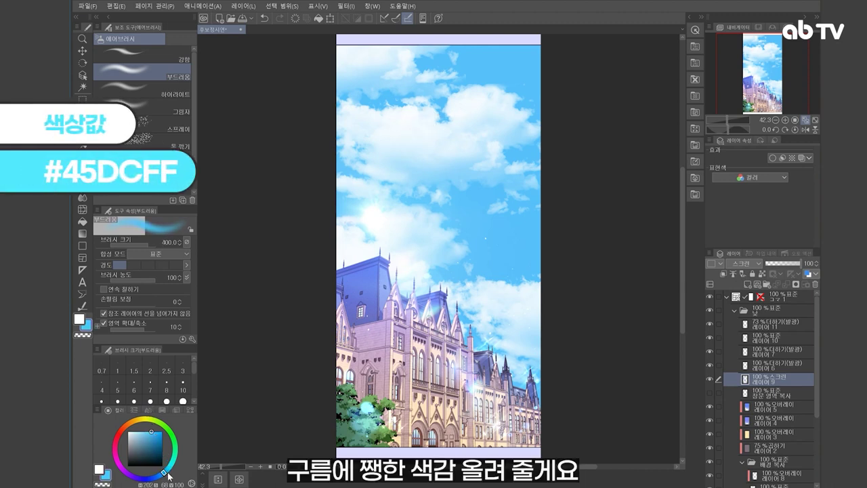
click(170, 466)
click(167, 469)
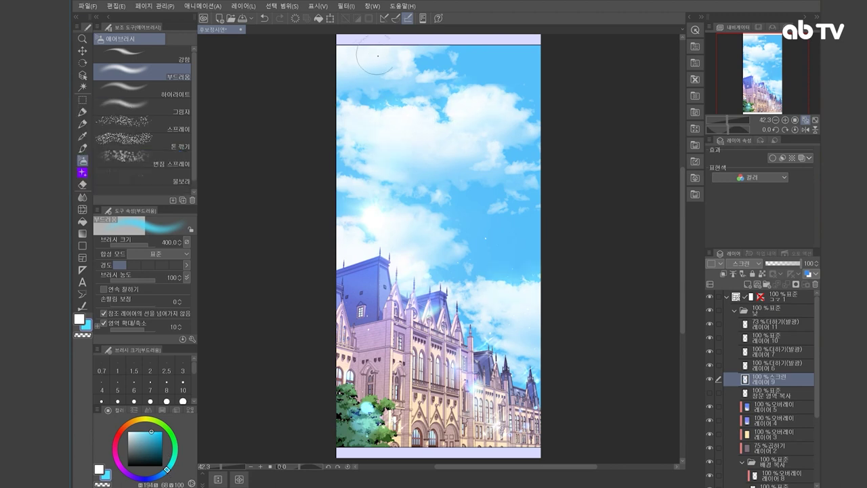
Enlarge the Soft airbrush to size 800 and brush cyan light over the clouds and the trees beside the mansion.
key(])
key(])
key(])
key(])
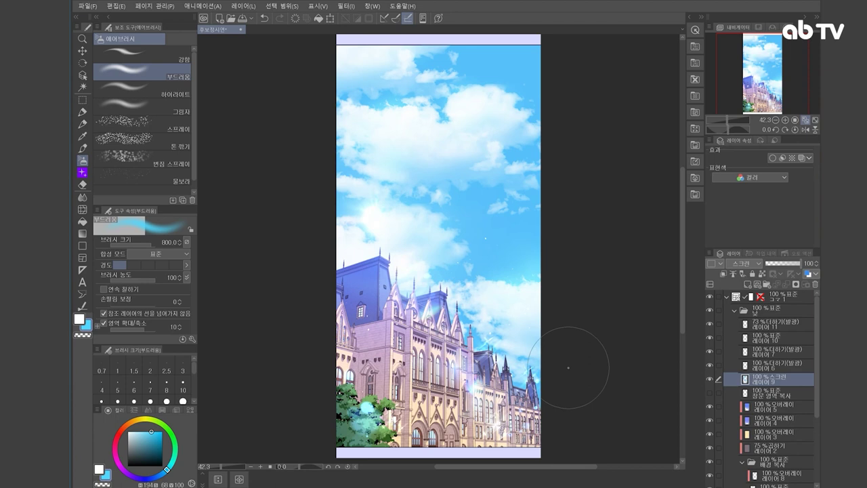
Reduce the airbrush to size 80 for adding light around the mansion's windows, and undo the trial dabs.
key(bracketleft)
key(bracketleft)
key(bracketleft)
key(bracketleft)
key(bracketleft)
key(bracketleft)
key(bracketleft)
key(bracketleft)
key(bracketleft)
key(bracketleft)
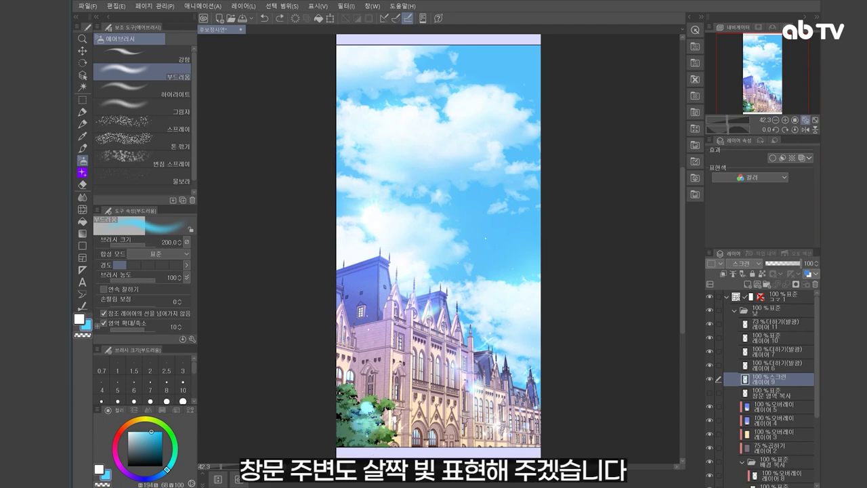
key(ctrl+z)
click(425, 358)
key(ctrl+z)
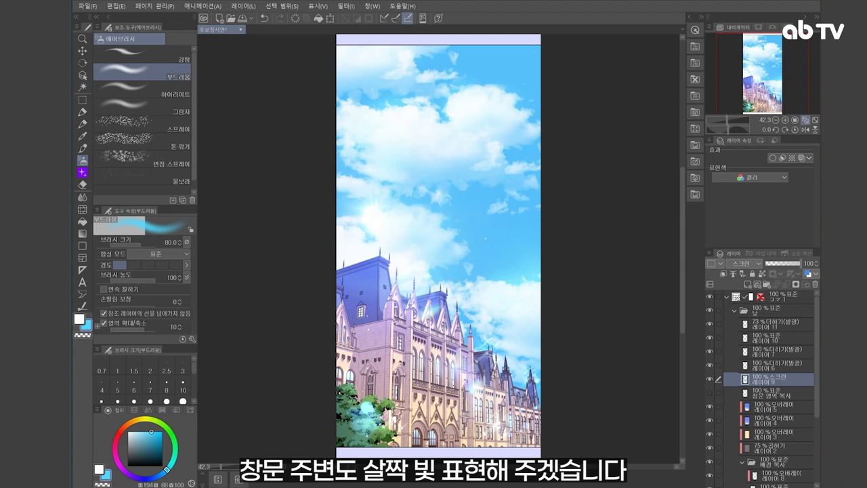